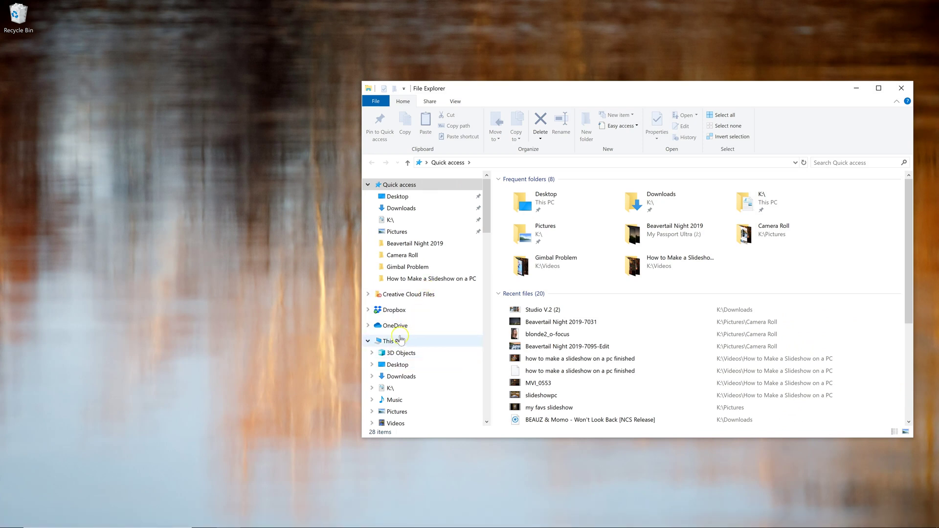
Browse from This PC to C:\Program Files\Topaz Labs\Topaz Studio 2\PS_Plugins_x64
{"action": "left_click", "coordinate": [406, 341]}
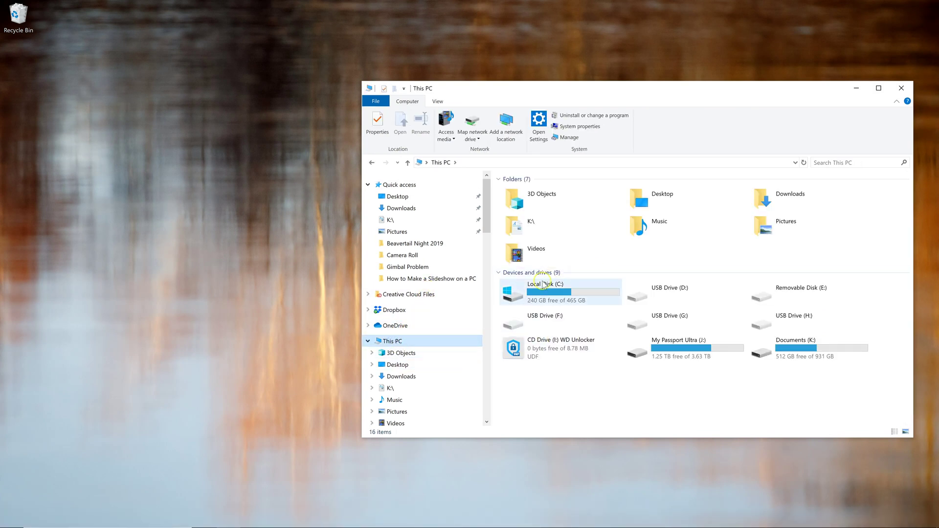
{"action": "double_click", "coordinate": [532, 292]}
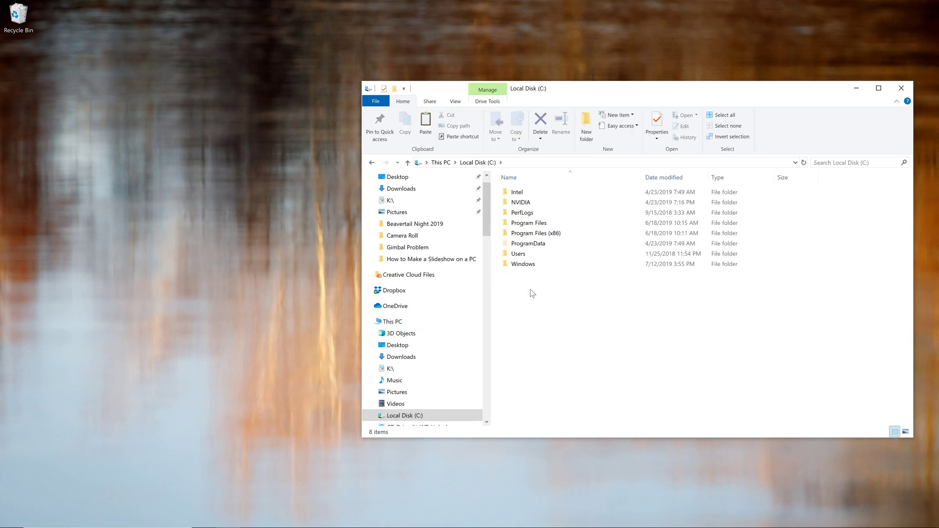
{"action": "double_click", "coordinate": [542, 225]}
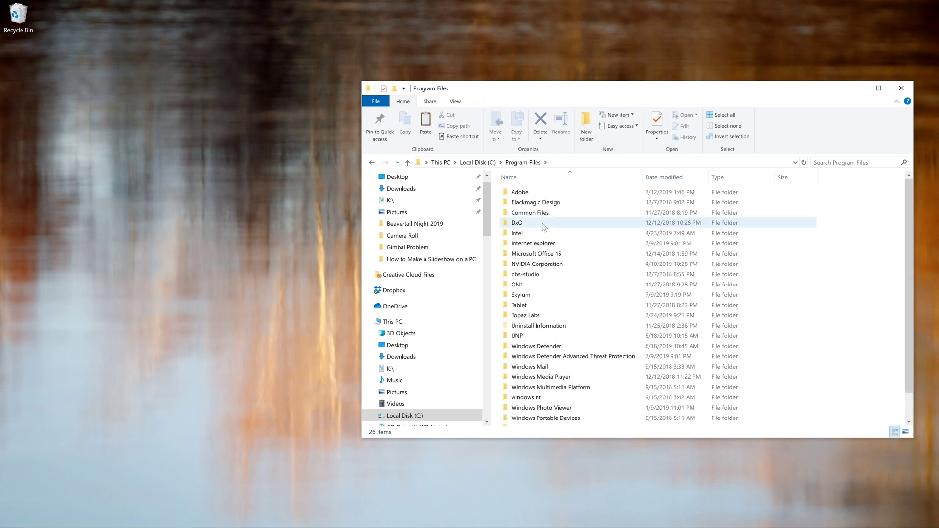
{"action": "double_click", "coordinate": [524, 316]}
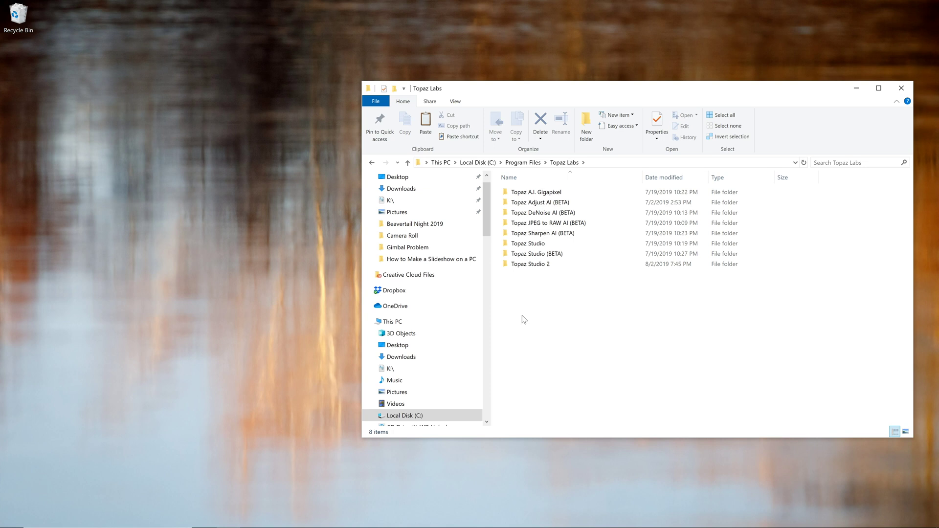
{"action": "double_click", "coordinate": [533, 265]}
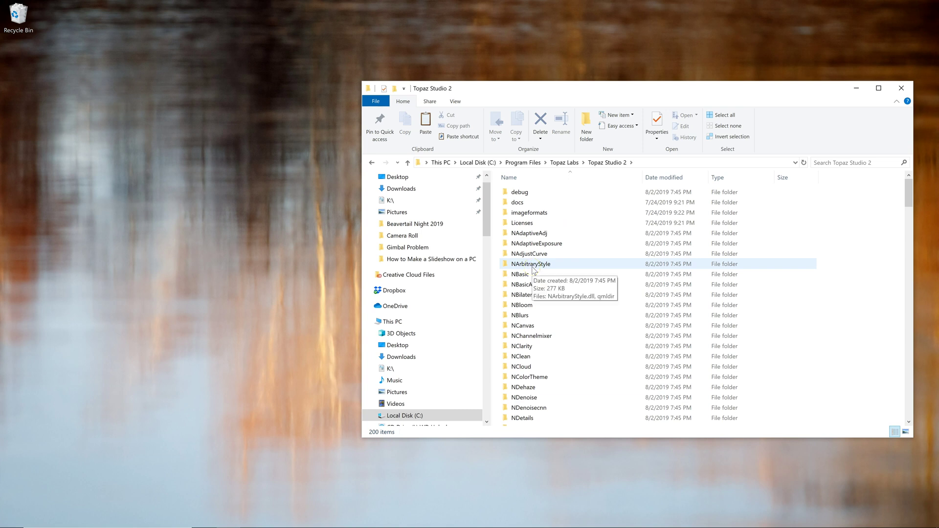
{"action": "scroll", "coordinate": [537, 303], "scroll_direction": "down", "scroll_amount": 10}
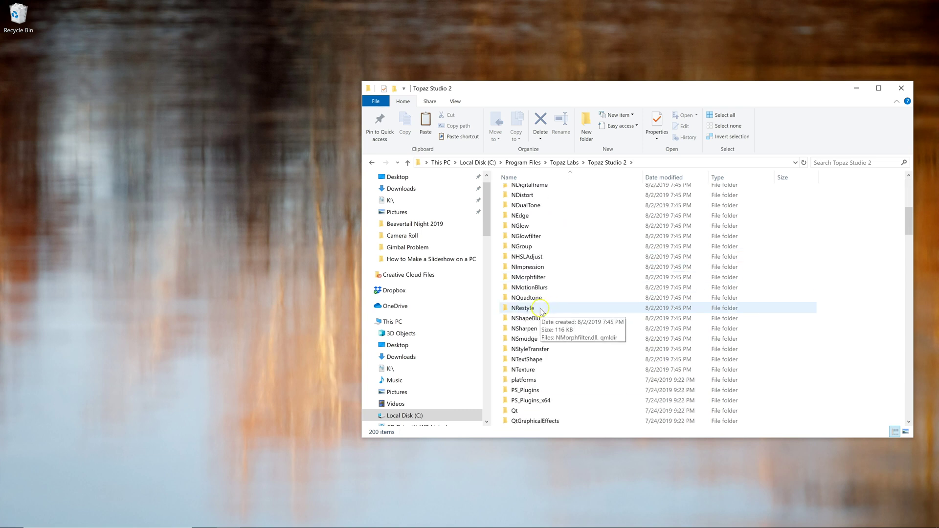
{"action": "scroll", "coordinate": [537, 308], "scroll_direction": "down", "scroll_amount": 2}
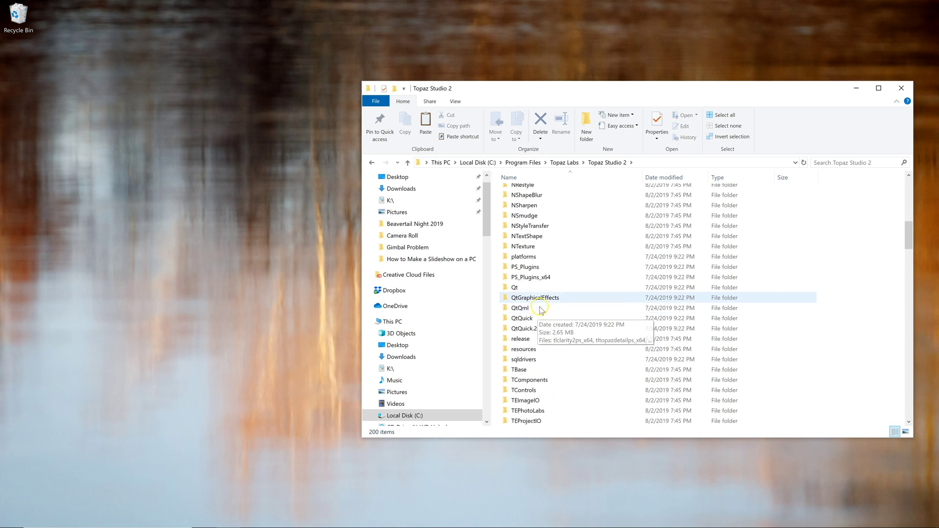
{"action": "left_click", "coordinate": [532, 278]}
{"action": "double_click", "coordinate": [532, 278]}
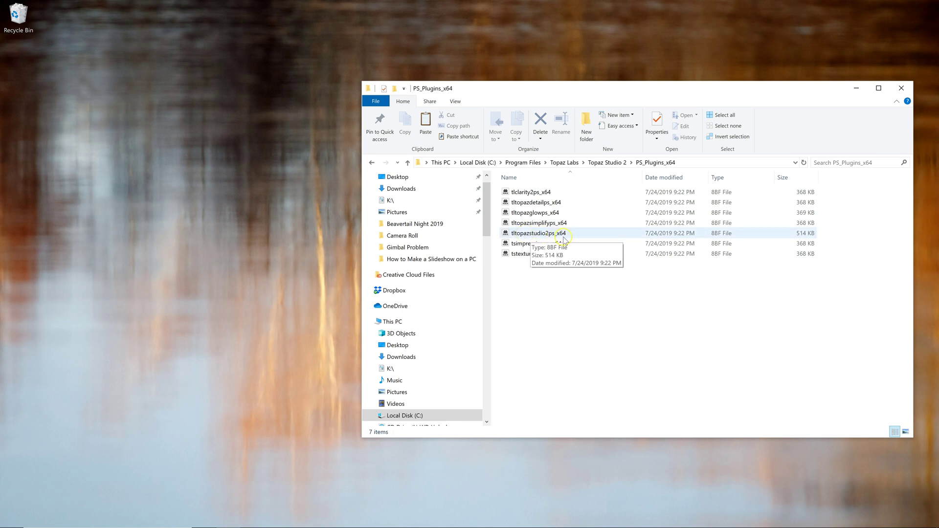
Copy the 514 KB tltopazstudio2ps_x64 plug-in file to the clipboard
{"action": "left_click", "coordinate": [543, 235]}
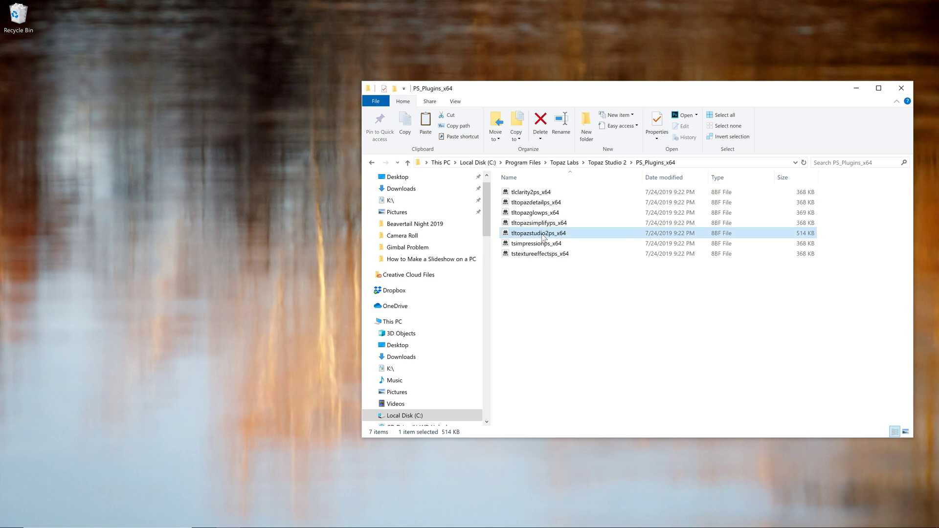
{"action": "right_click", "coordinate": [543, 236]}
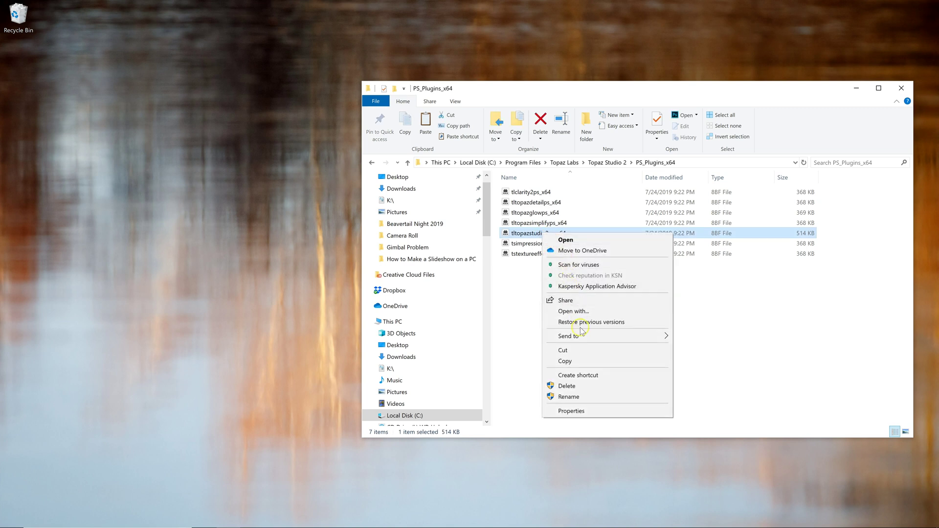
{"action": "left_click", "coordinate": [566, 361]}
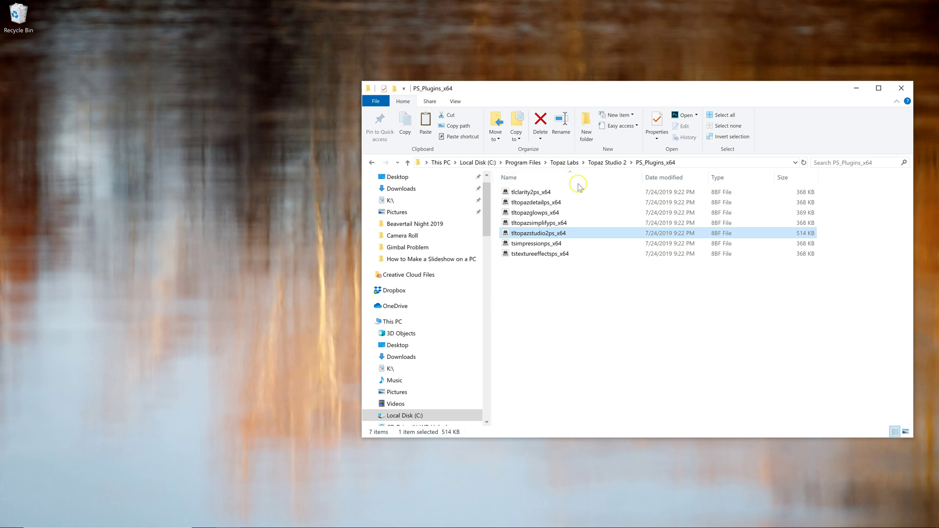
Go to Program Files\Adobe\Adobe Photoshop CC 2019\Plug-ins in File Explorer
{"action": "left_click", "coordinate": [533, 165]}
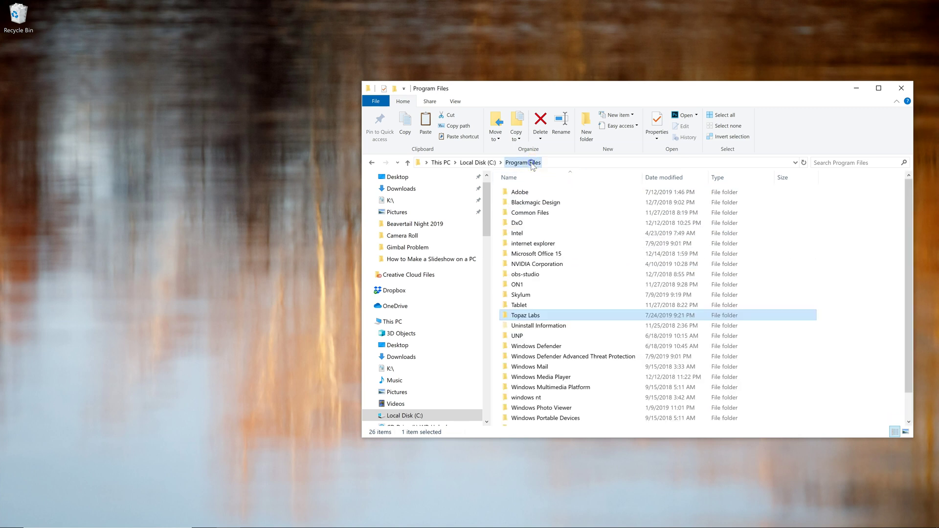
{"action": "left_click", "coordinate": [522, 192]}
{"action": "double_click", "coordinate": [522, 192]}
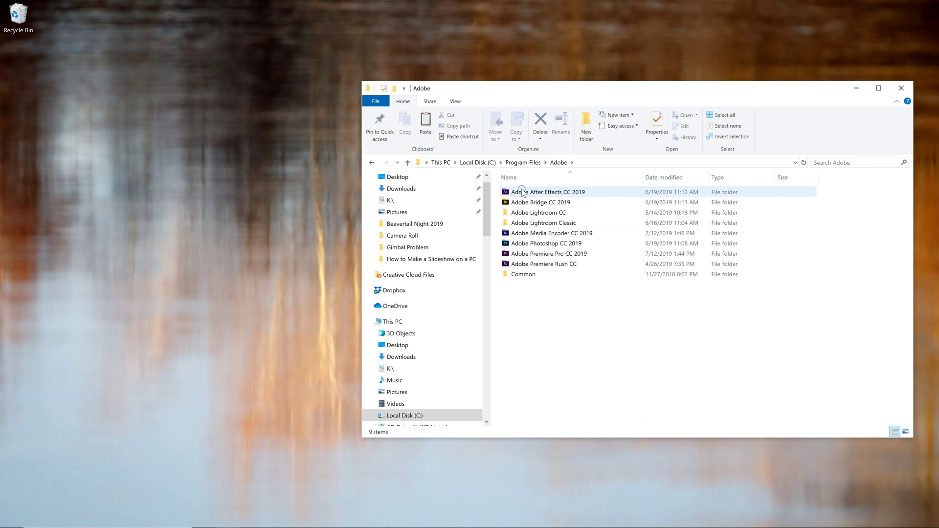
{"action": "left_click", "coordinate": [542, 244]}
{"action": "double_click", "coordinate": [541, 244]}
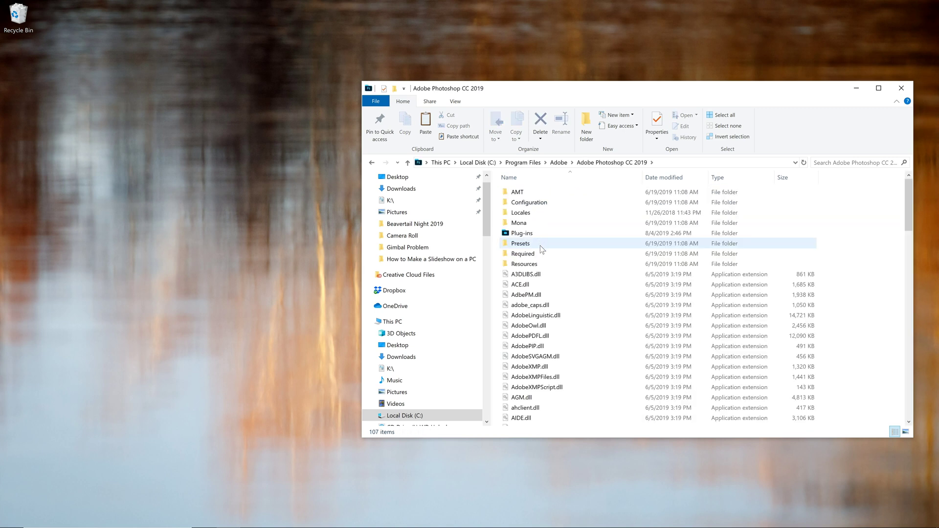
{"action": "double_click", "coordinate": [517, 233]}
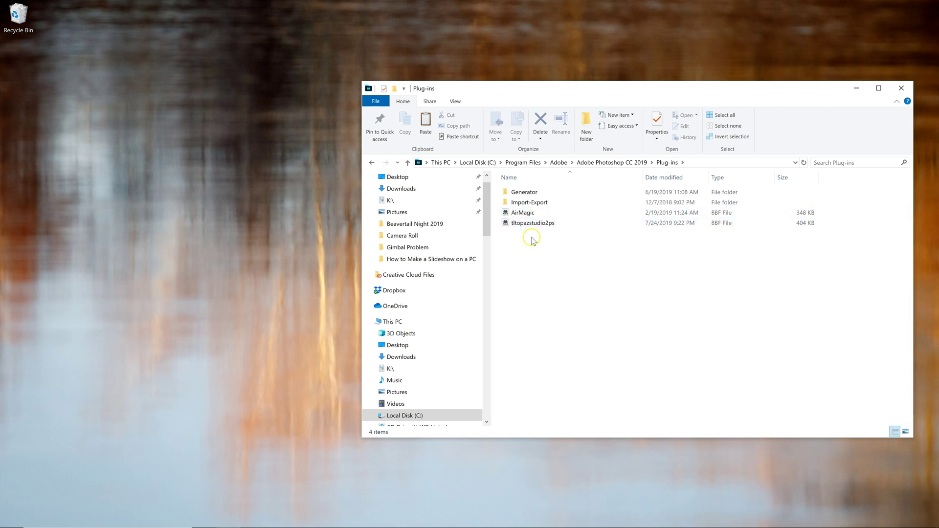
Paste the tltopazstudio2ps plug-in into Plug-ins and minimize the Explorer window
{"action": "right_click", "coordinate": [522, 244]}
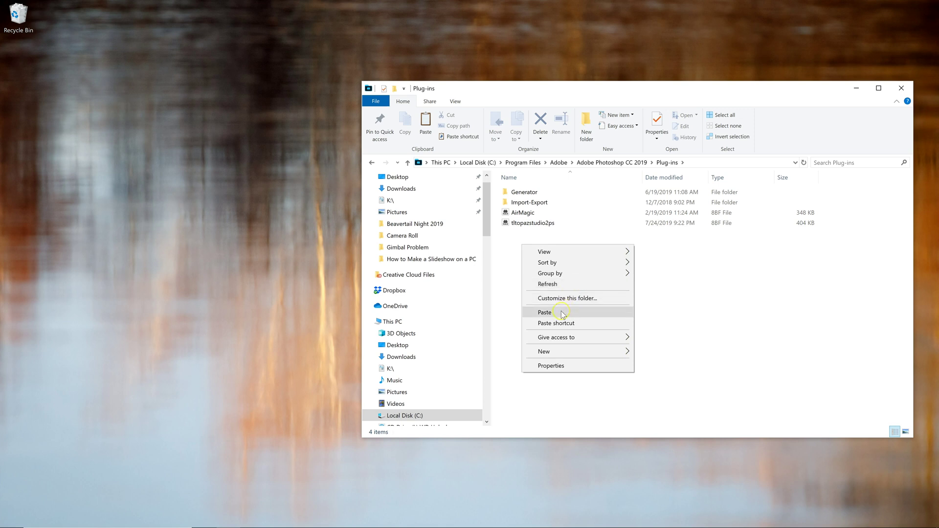
{"action": "left_click", "coordinate": [684, 311]}
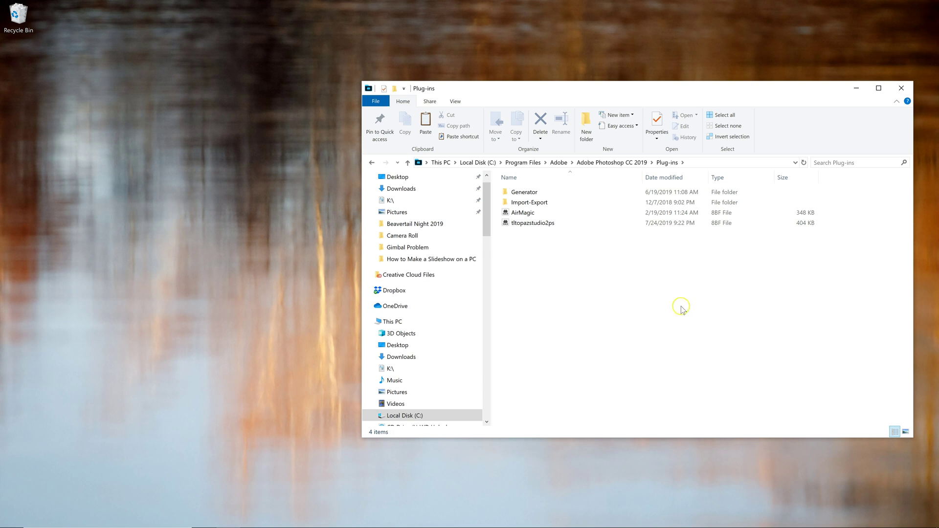
{"action": "left_click", "coordinate": [855, 89]}
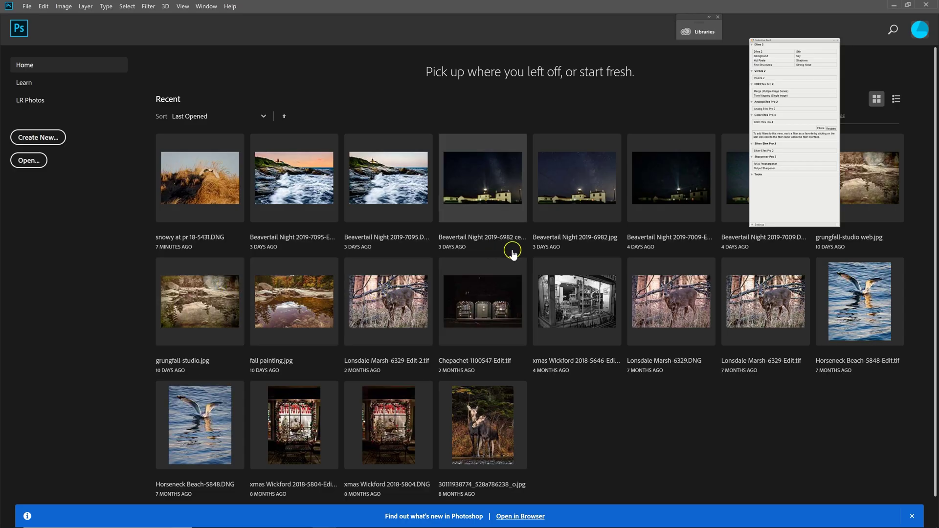
Open Beavertail Night 2019-6982 ce4.psd from the Recent files on the Home screen
{"action": "left_click", "coordinate": [494, 198]}
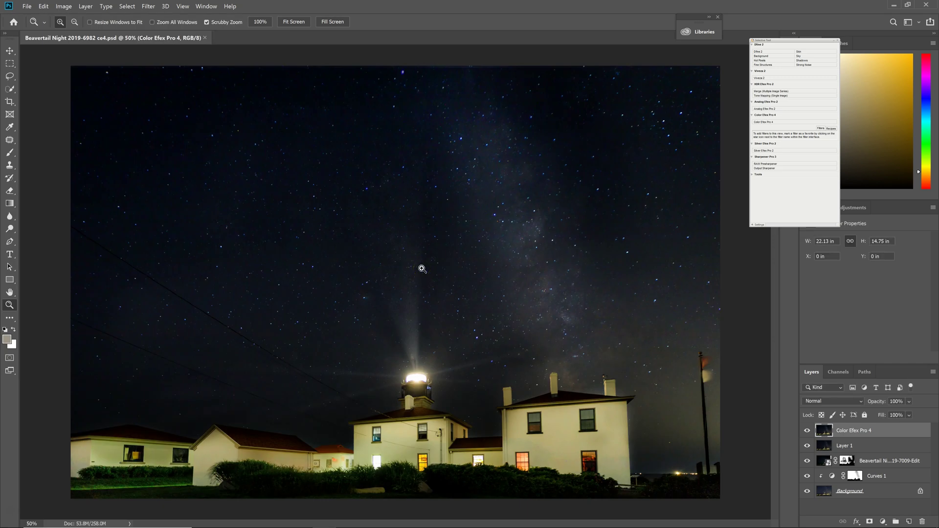
Launch Topaz Studio 2 on the lighthouse photo via Filter > Topaz Studio
{"action": "left_click", "coordinate": [149, 6]}
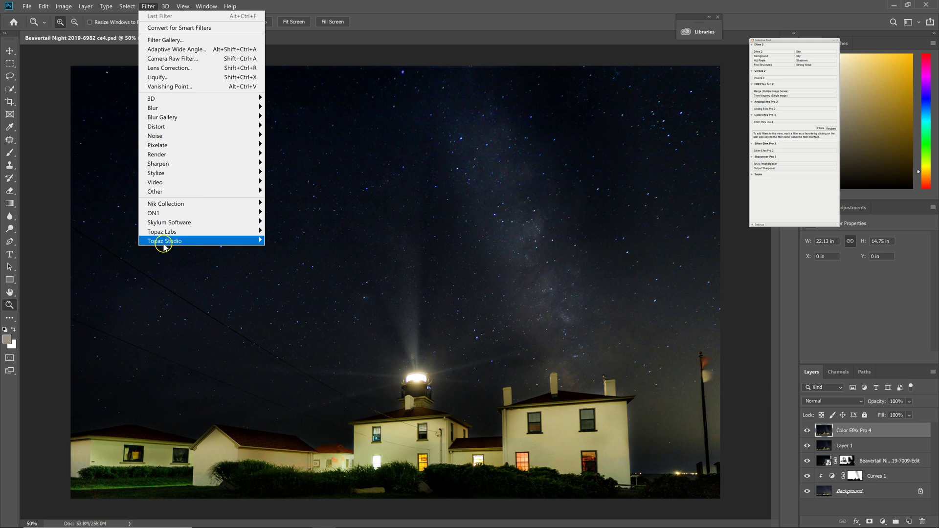
{"action": "mouse_move", "coordinate": [165, 247]}
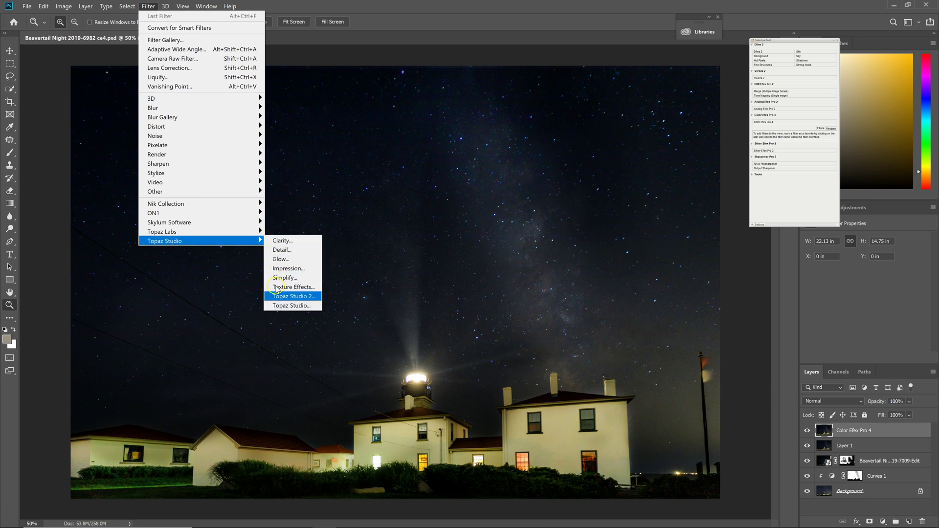
{"action": "left_click", "coordinate": [277, 299]}
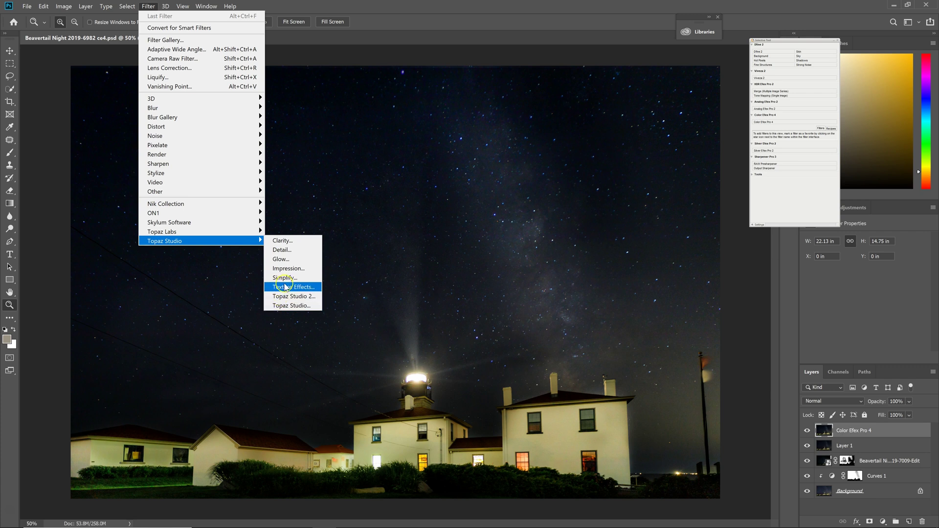
{"action": "left_click", "coordinate": [293, 258]}
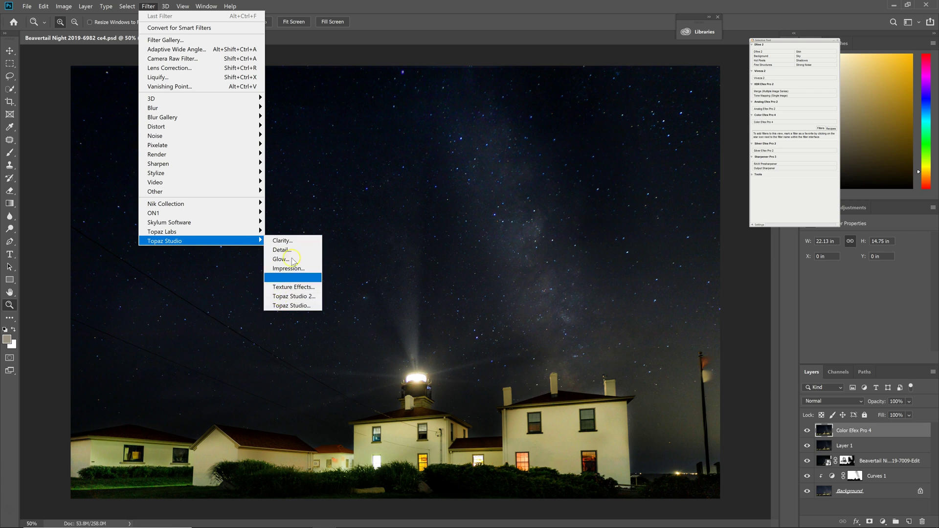
{"action": "left_click", "coordinate": [297, 306]}
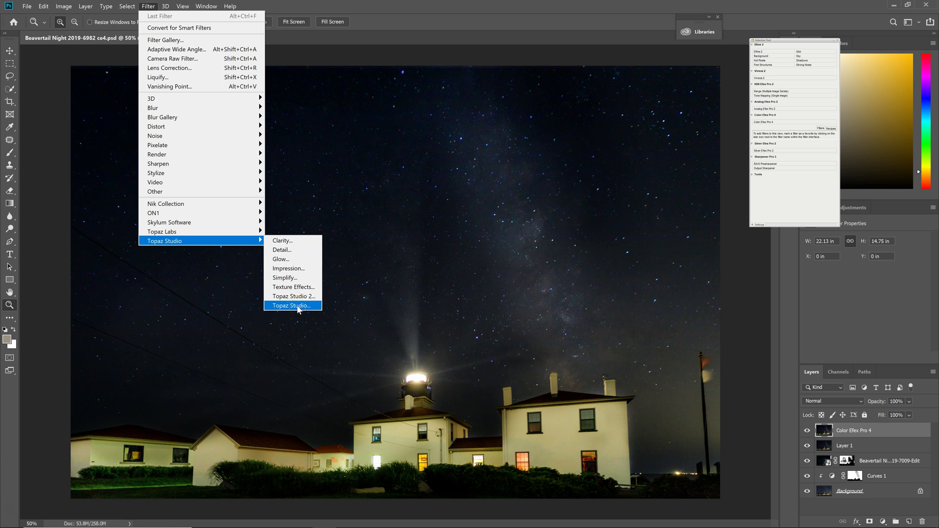
{"action": "left_click", "coordinate": [313, 296]}
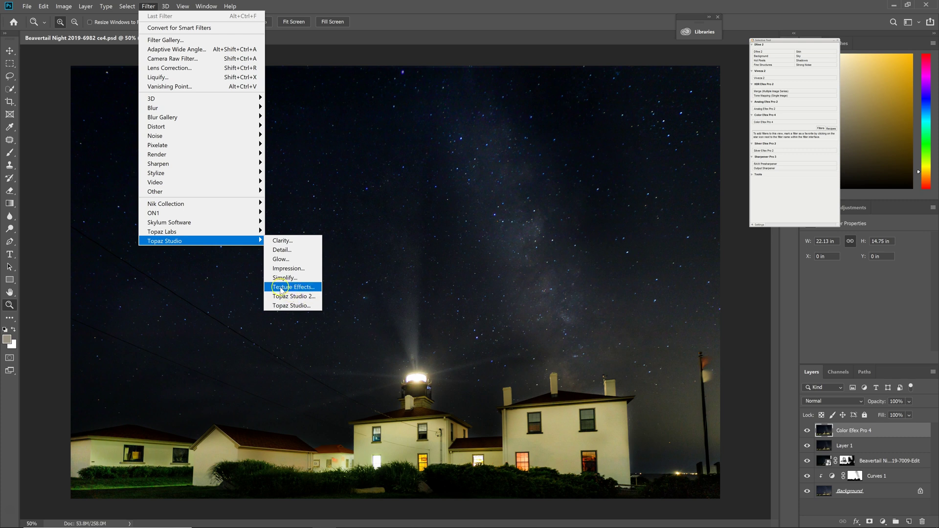
{"action": "mouse_move", "coordinate": [170, 233]}
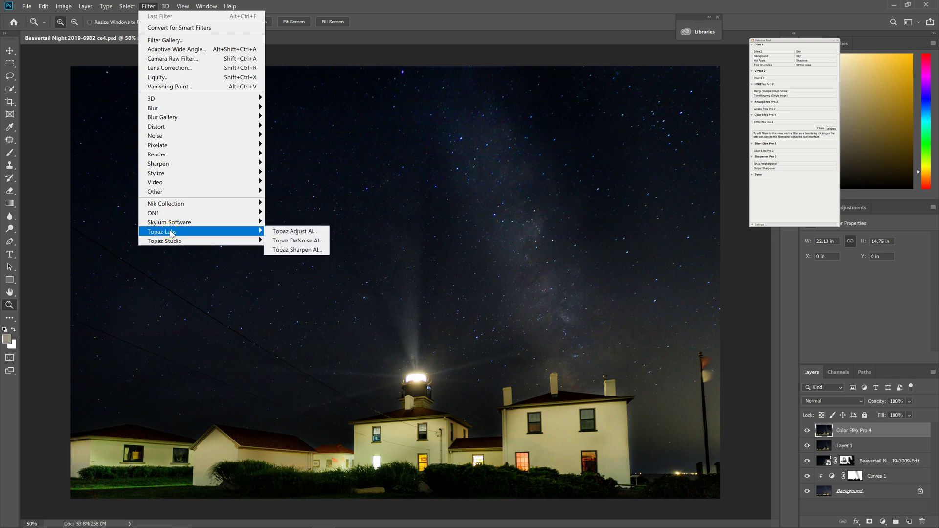
{"action": "left_click", "coordinate": [213, 242]}
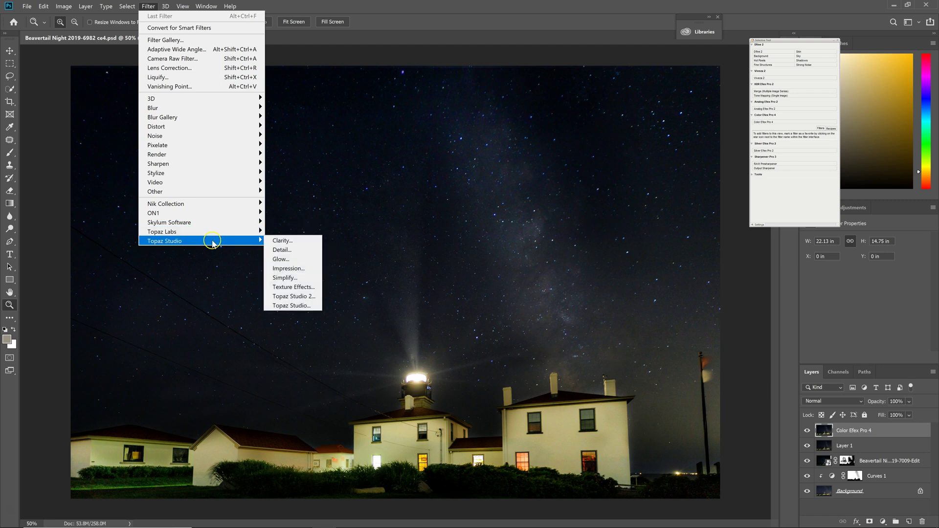
{"action": "left_click", "coordinate": [286, 297]}
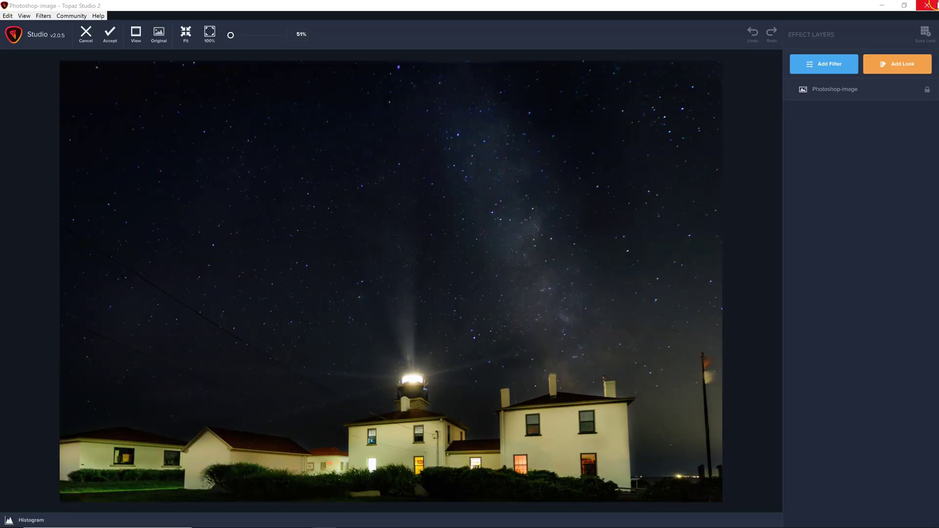
Apply the A Past Life preset look and accept it back into Photoshop
{"action": "left_click", "coordinate": [885, 64]}
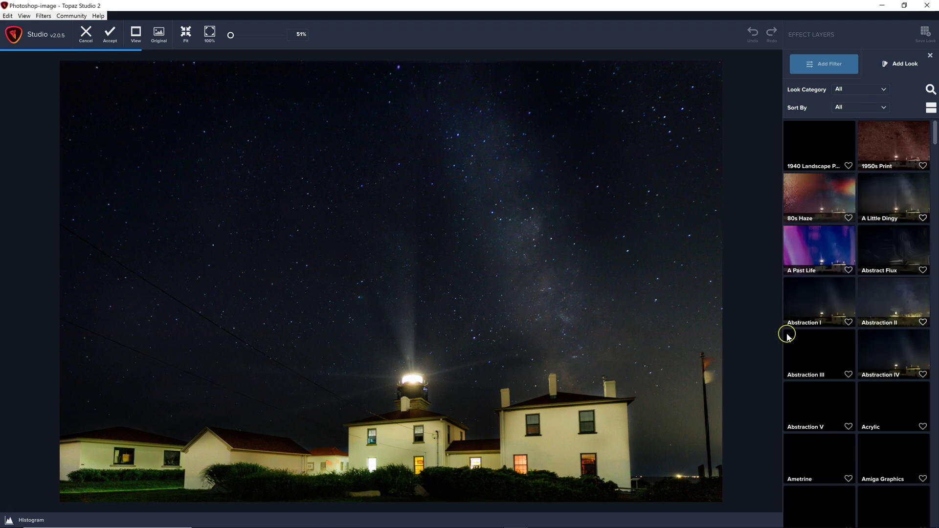
{"action": "left_click", "coordinate": [807, 259]}
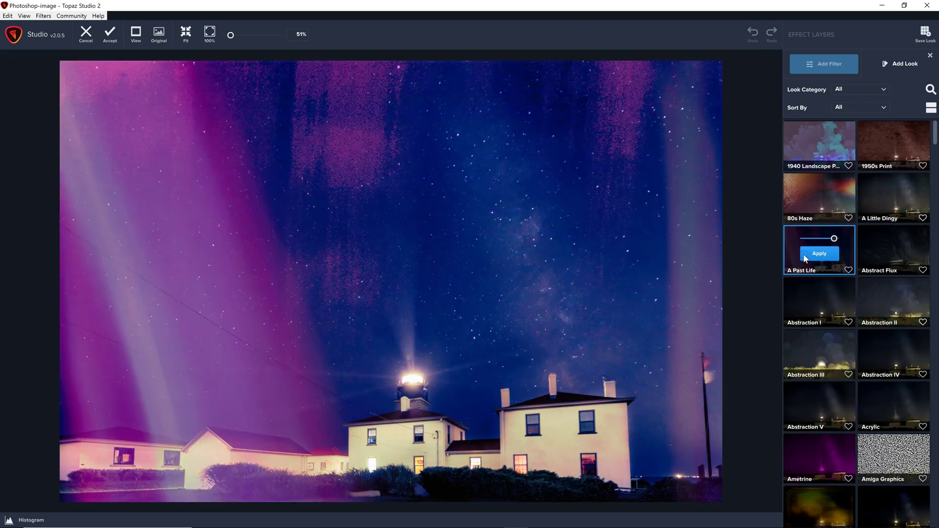
{"action": "left_click", "coordinate": [806, 255]}
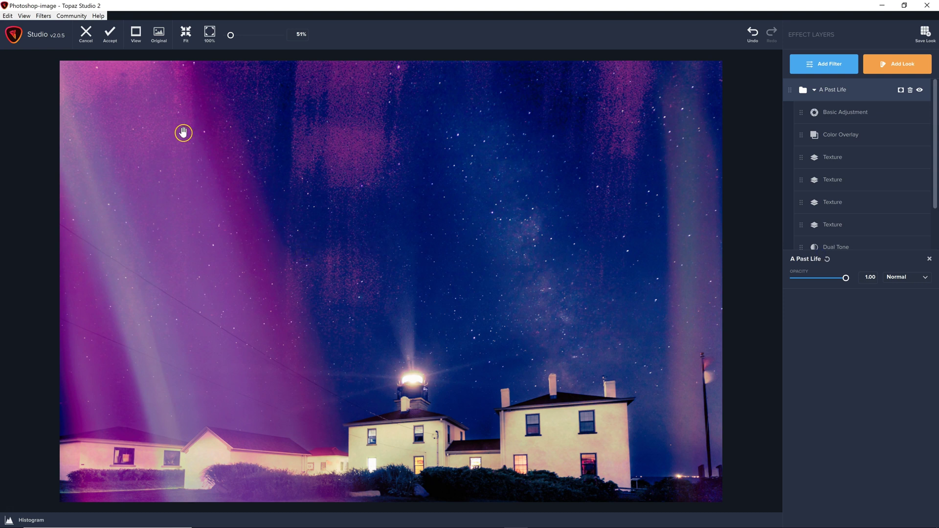
{"action": "left_click", "coordinate": [108, 40]}
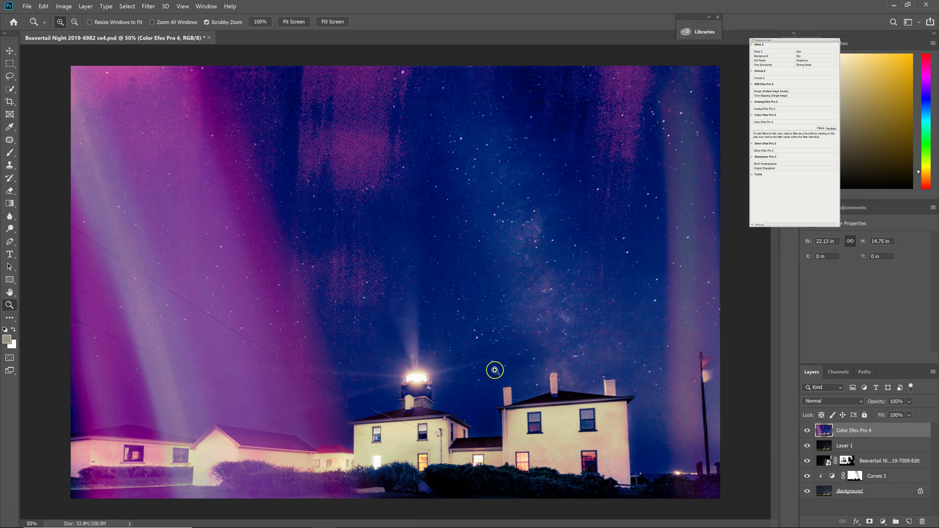
{"action": "left_click", "coordinate": [459, 349]}
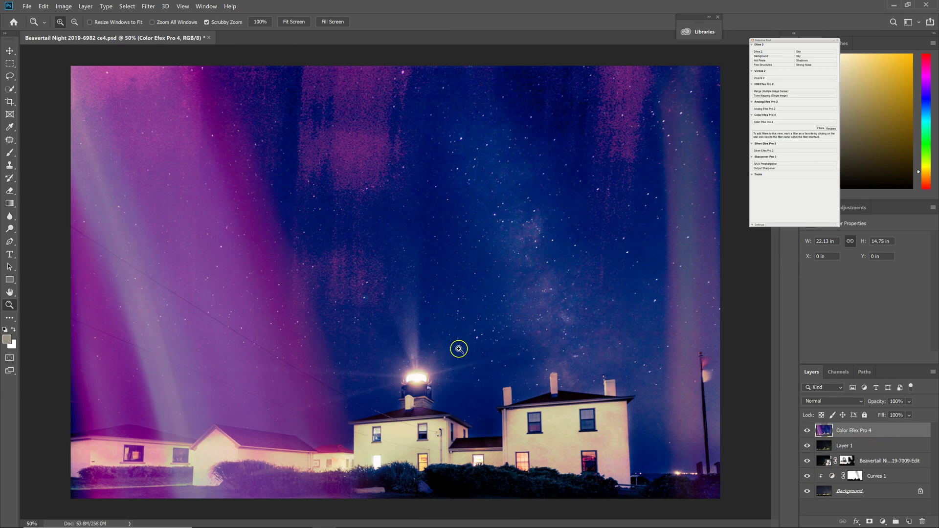